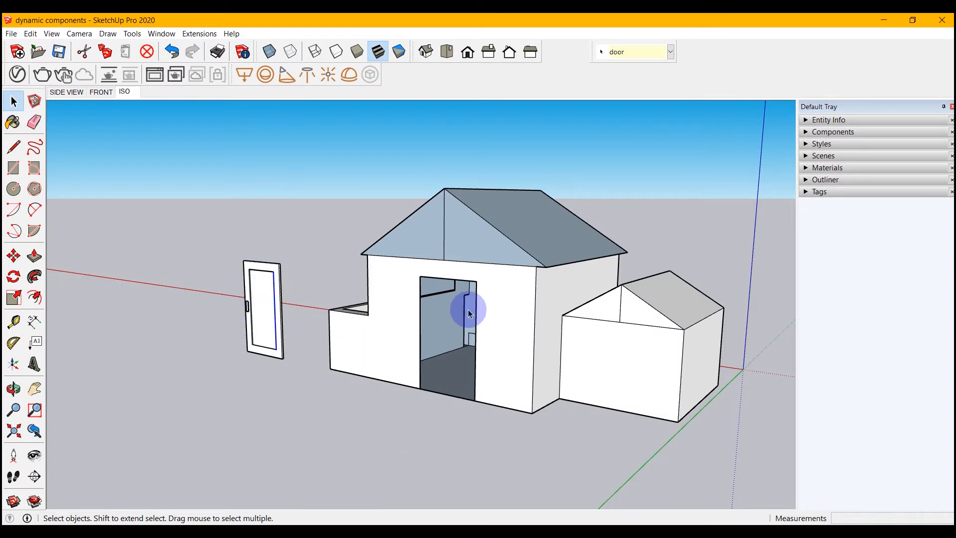
- Examine the freestanding door beside the house and check how its individual faces and edges select
{"action": "middle_click_drag", "start_coordinate": [190, 345], "coordinate": [250, 354]}
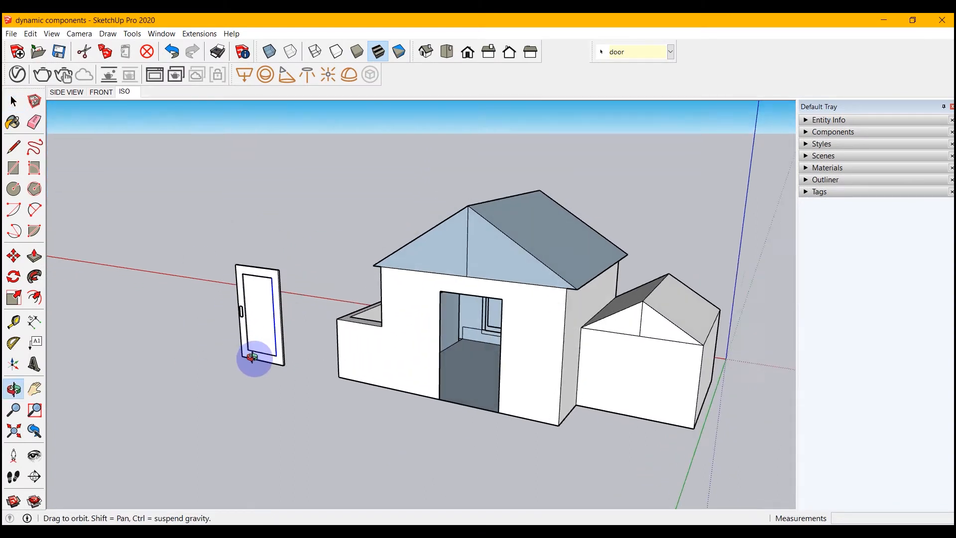
{"action": "scroll", "coordinate": [228, 348], "scroll_direction": "up", "scroll_amount": 5}
{"action": "scroll", "coordinate": [210, 359], "scroll_direction": "up", "scroll_amount": 3}
{"action": "middle_click_drag", "start_coordinate": [252, 194], "coordinate": [283, 173]}
{"action": "scroll", "coordinate": [135, 234], "scroll_direction": "up", "scroll_amount": 4}
{"action": "left_click", "coordinate": [462, 246]}
{"action": "left_click", "coordinate": [386, 255]}
{"action": "left_click", "coordinate": [390, 172]}
{"action": "scroll", "coordinate": [384, 240], "scroll_direction": "down", "scroll_amount": 2}
{"action": "scroll", "coordinate": [384, 240], "scroll_direction": "down", "scroll_amount": 1}
- Select all the geometry of the freestanding door and make it a component named "door 3' W"
{"action": "middle_click_drag", "start_coordinate": [384, 240], "coordinate": [470, 160]}
{"action": "left_click_drag", "start_coordinate": [470, 160], "coordinate": [263, 435]}
{"action": "right_click", "coordinate": [388, 322]}
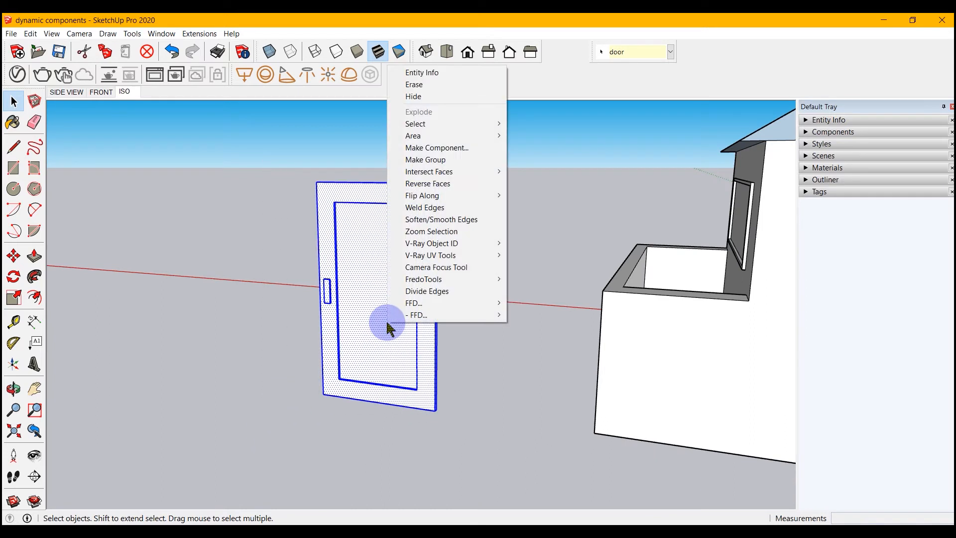
{"action": "left_click", "coordinate": [426, 148]}
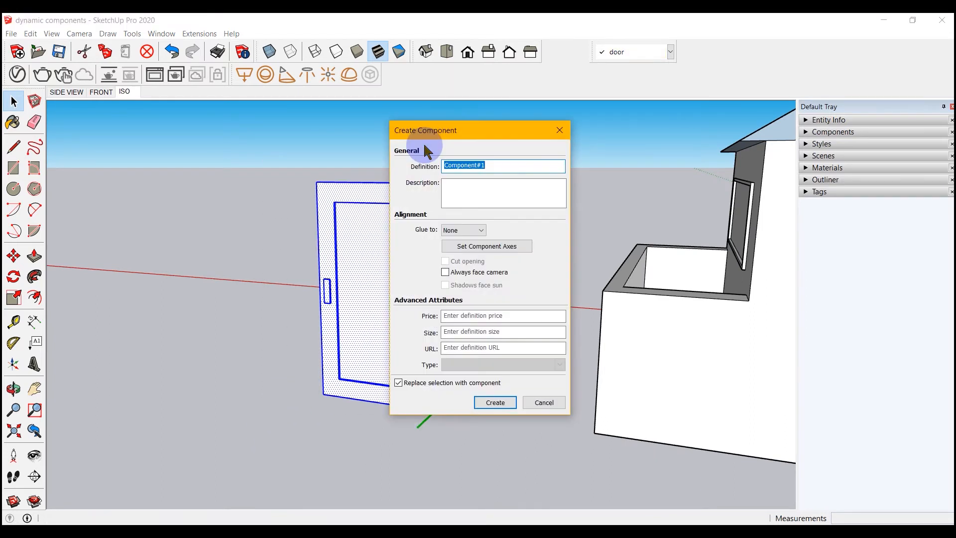
{"action": "type", "text": "door"}
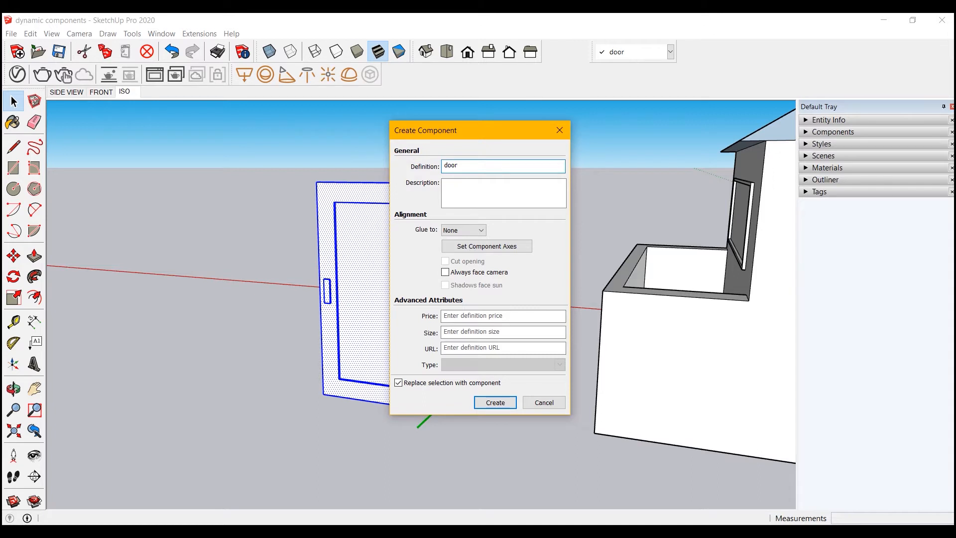
{"action": "type", "text": " 3' W"}
{"action": "left_click_drag", "start_coordinate": [479, 130], "coordinate": [625, 147]}
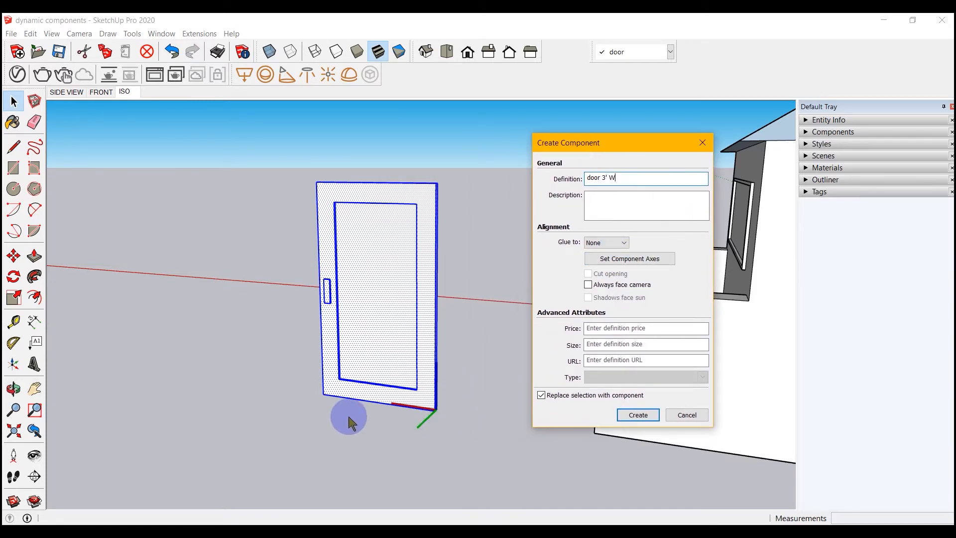
{"action": "left_click", "coordinate": [639, 416]}
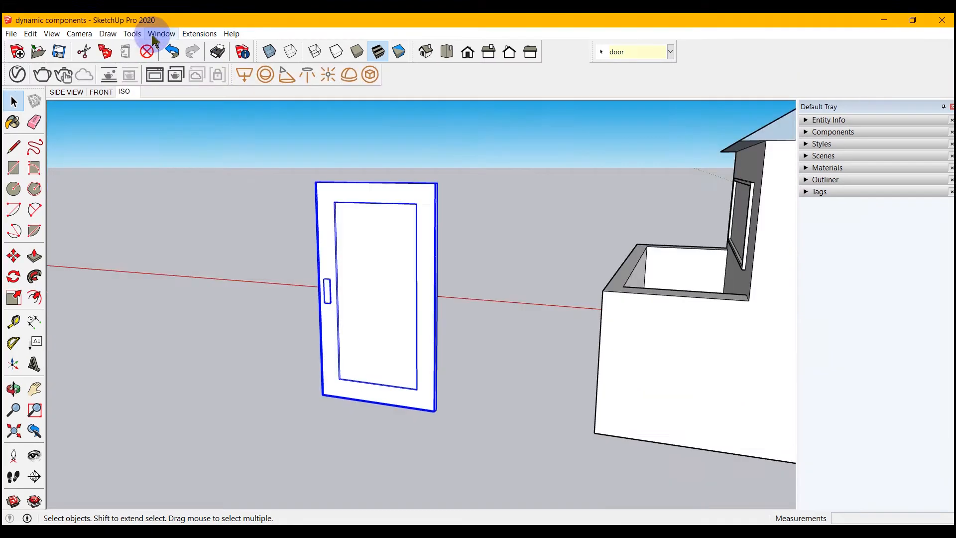
- Open the door's component attributes and choose the ANIMATESLOW function from the onClick functions
{"action": "left_click", "coordinate": [158, 32]}
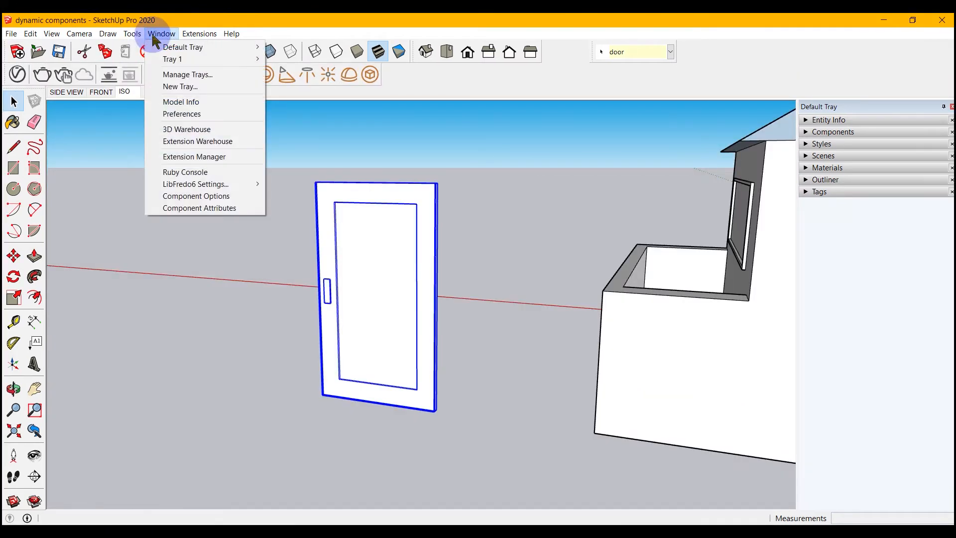
{"action": "left_click", "coordinate": [210, 214]}
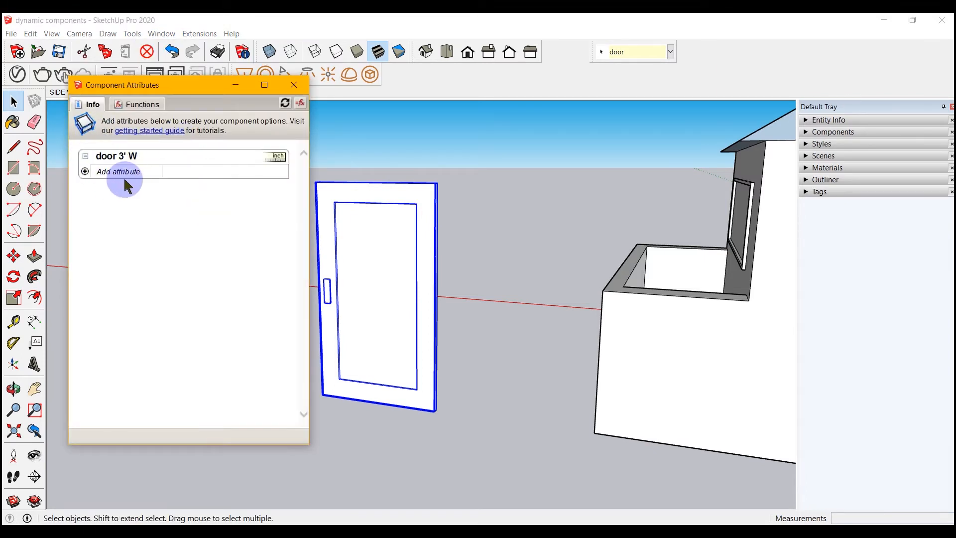
{"action": "left_click", "coordinate": [137, 103]}
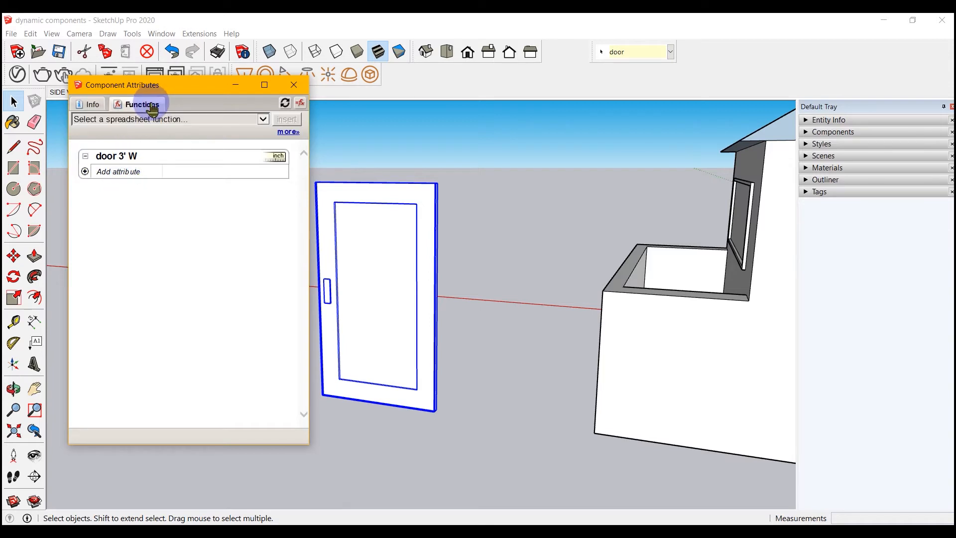
{"action": "left_click", "coordinate": [264, 122]}
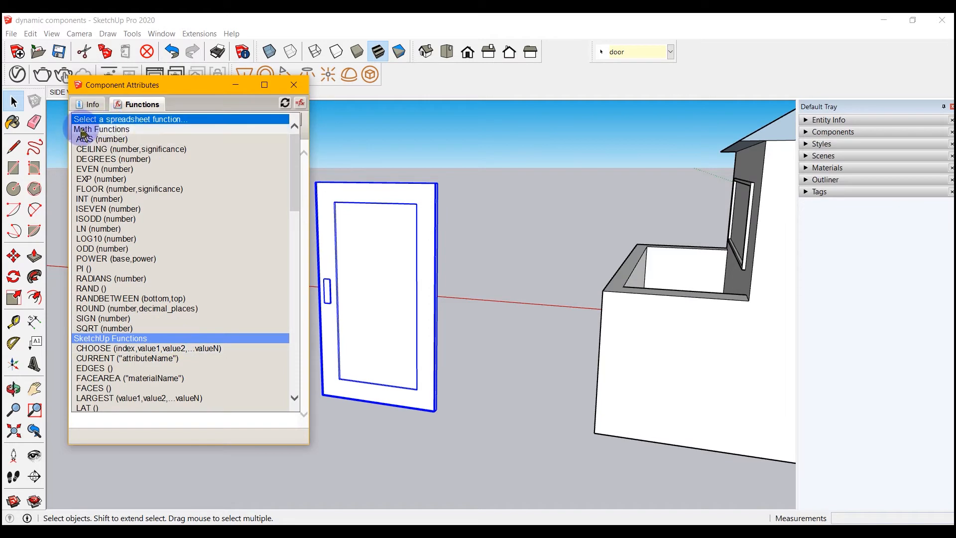
{"action": "scroll", "coordinate": [162, 343], "scroll_direction": "down", "scroll_amount": 6}
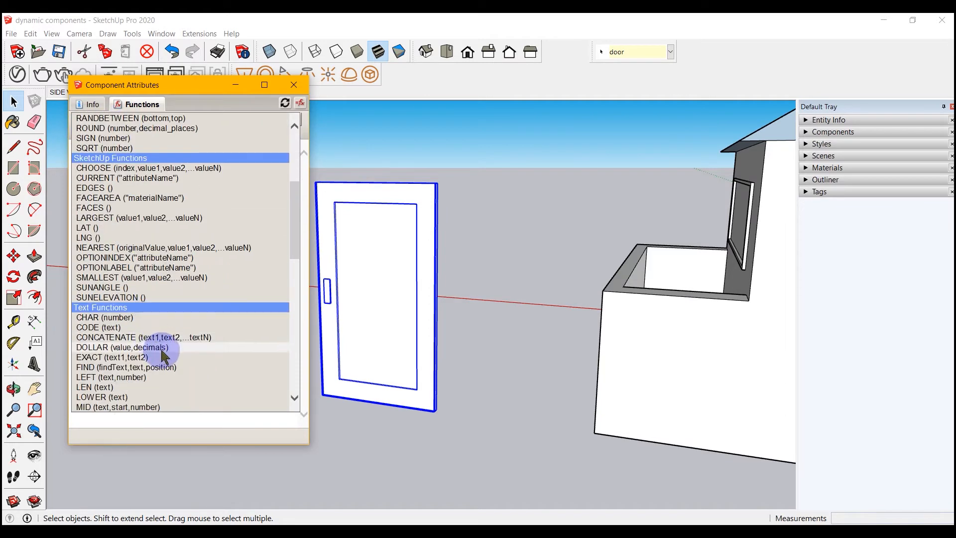
{"action": "scroll", "coordinate": [164, 354], "scroll_direction": "down", "scroll_amount": 5}
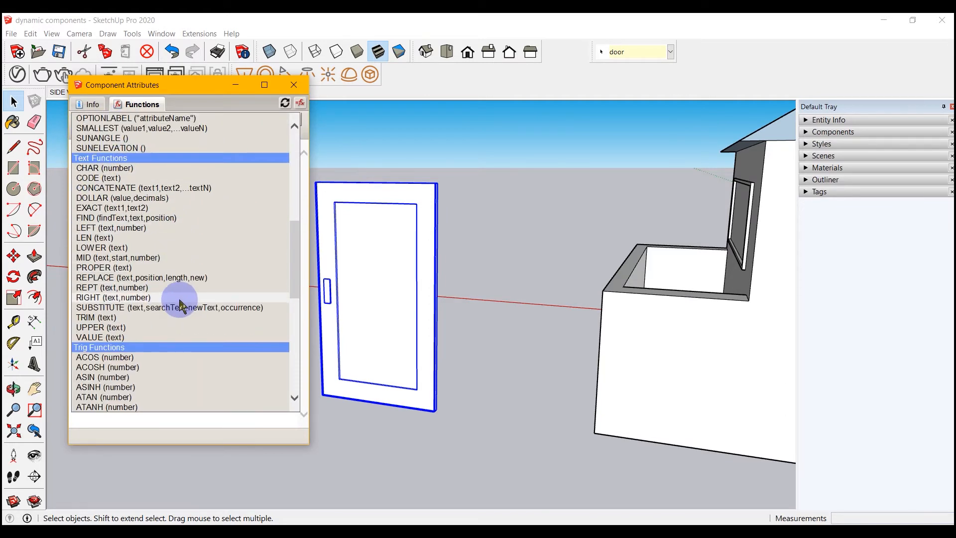
{"action": "scroll", "coordinate": [125, 319], "scroll_direction": "down", "scroll_amount": 1}
{"action": "scroll", "coordinate": [179, 329], "scroll_direction": "down", "scroll_amount": 4}
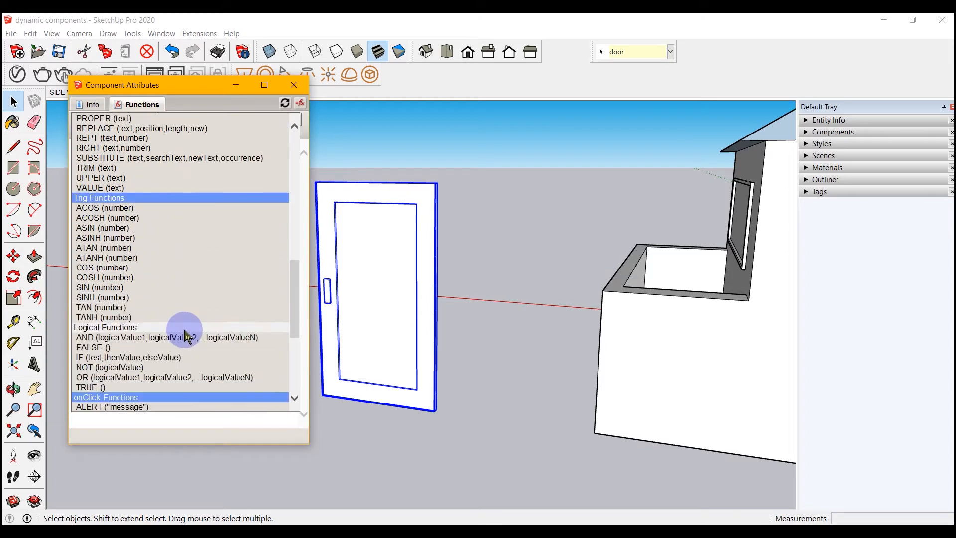
{"action": "scroll", "coordinate": [186, 335], "scroll_direction": "down", "scroll_amount": 5}
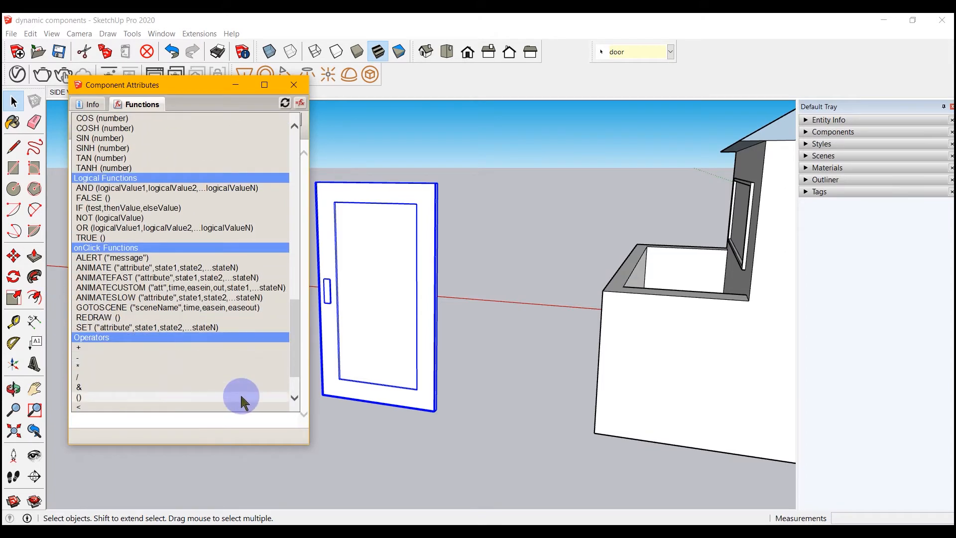
{"action": "scroll", "coordinate": [240, 393], "scroll_direction": "down", "scroll_amount": 1}
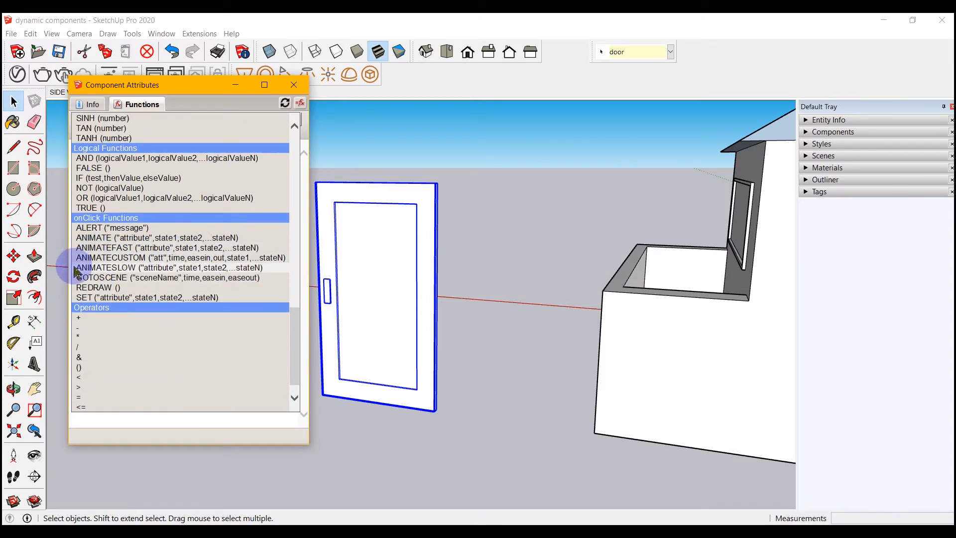
{"action": "left_click", "coordinate": [144, 268]}
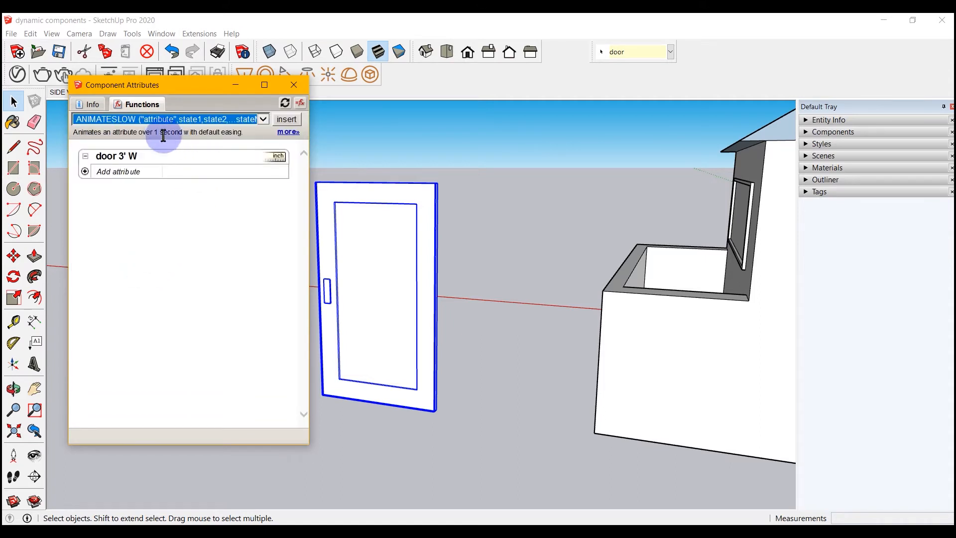
- Add an onClick attribute to the door component and insert the ANIMATESLOW function as its value
{"action": "left_click", "coordinate": [85, 172]}
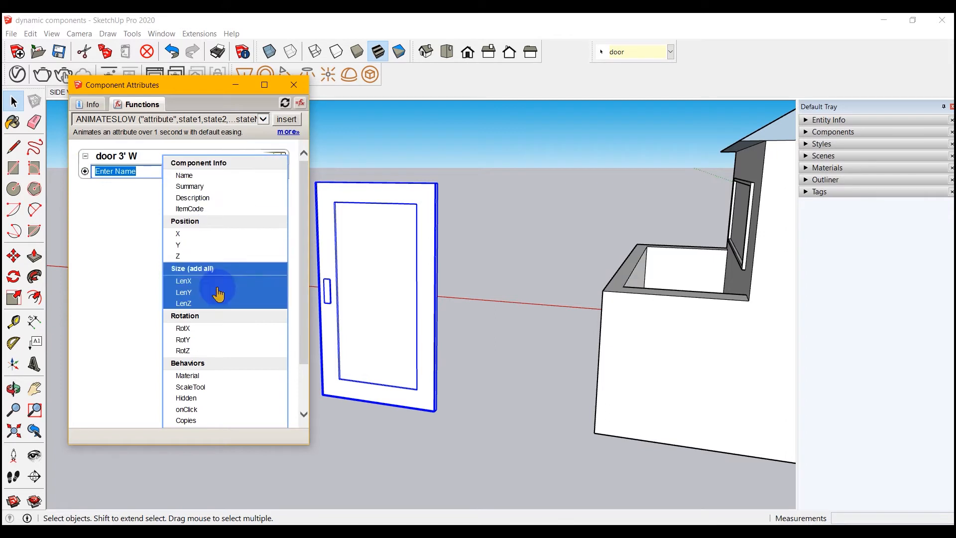
{"action": "scroll", "coordinate": [239, 376], "scroll_direction": "down", "scroll_amount": 1}
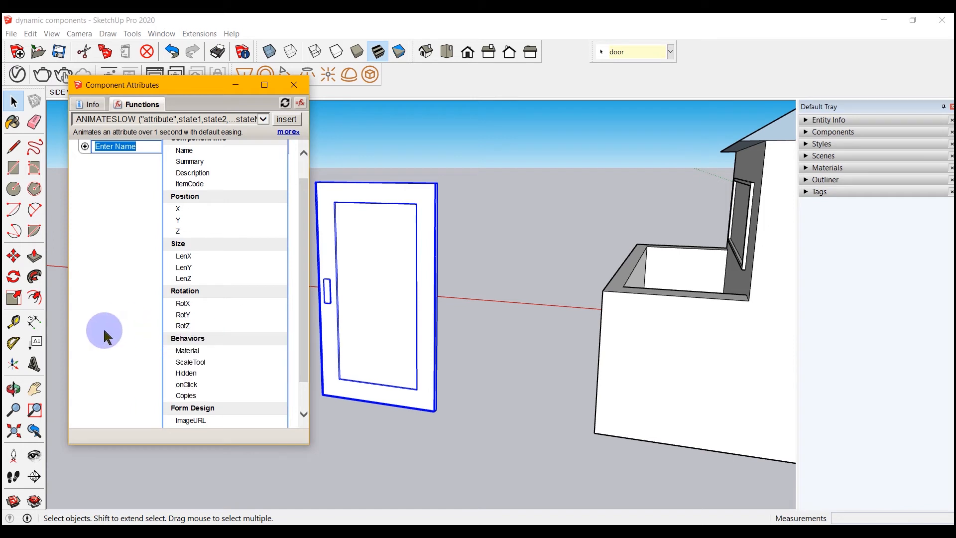
{"action": "left_click", "coordinate": [187, 384]}
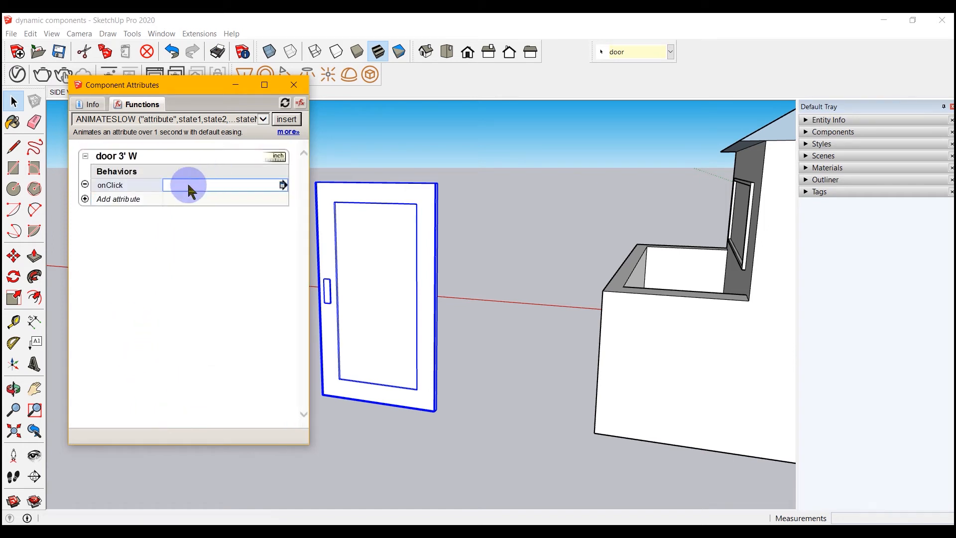
{"action": "left_click", "coordinate": [286, 120]}
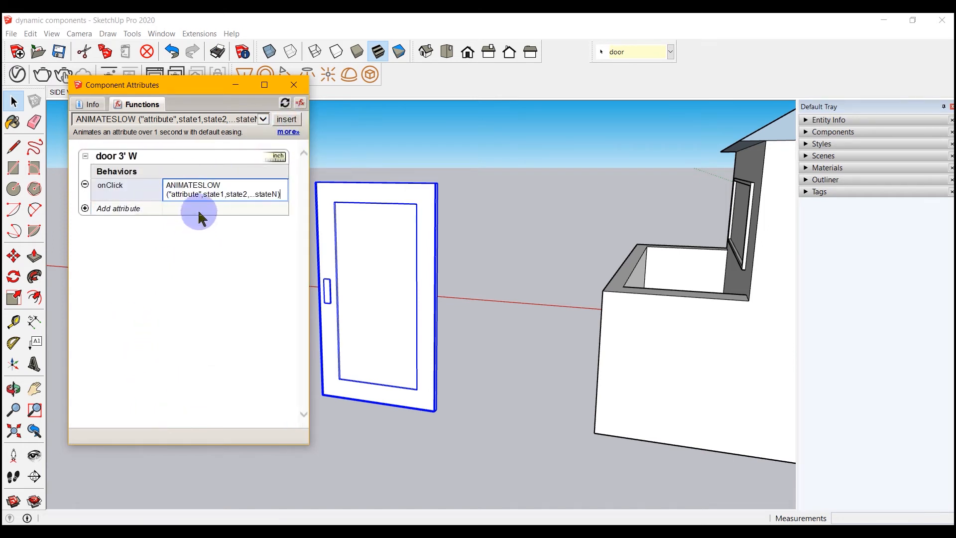
- In the onClick formula, replace the attribute placeholder with rotZ and the first state with 0
{"action": "left_click_drag", "start_coordinate": [199, 194], "coordinate": [171, 195]}
{"action": "type", "text": "rot"}
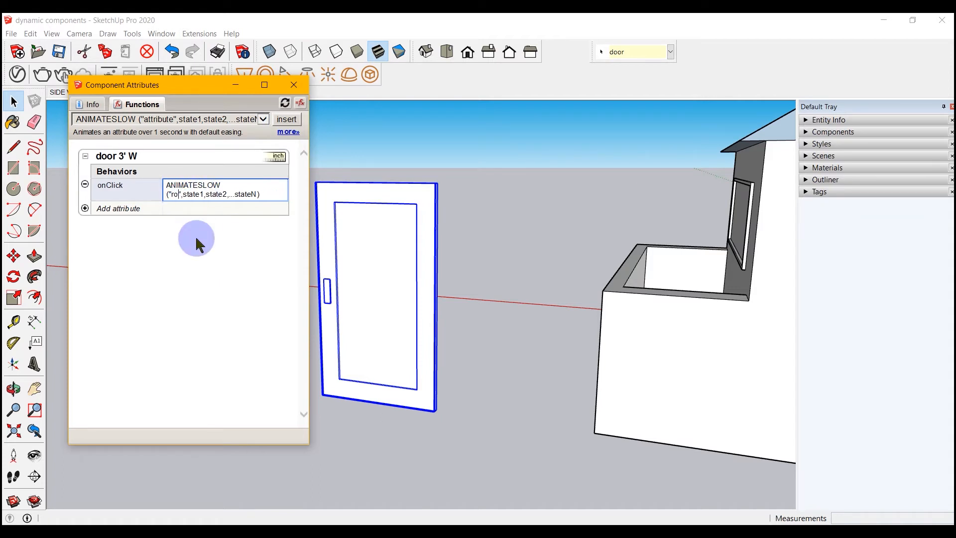
{"action": "type", "text": "Z"}
{"action": "left_click_drag", "start_coordinate": [210, 194], "coordinate": [188, 194]}
{"action": "type", "text": "s"}
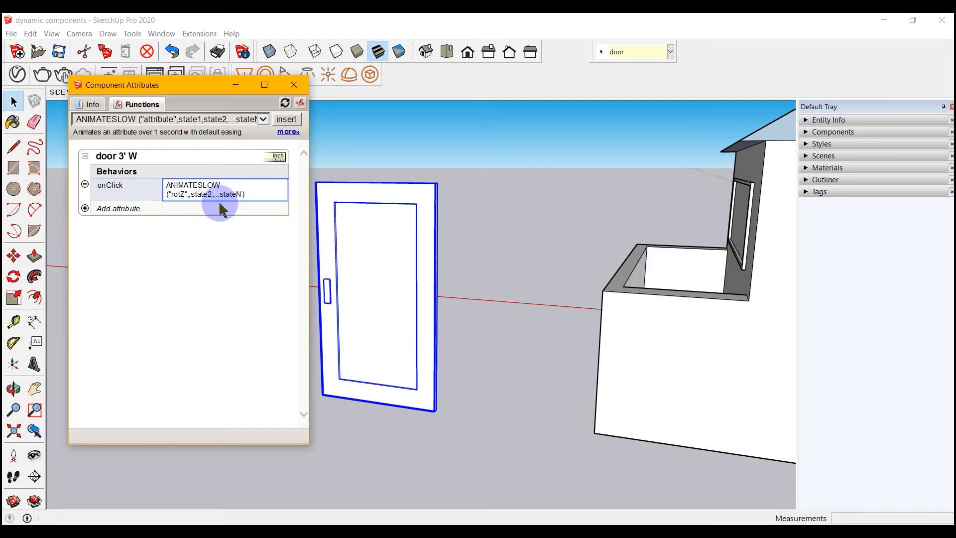
{"action": "key", "text": "BackSpace"}
{"action": "type", "text": "0"}
- Replace the formula's remaining states with 45, 90 and 135, apply it and close the component attributes
{"action": "left_click_drag", "start_coordinate": [216, 195], "coordinate": [199, 194]}
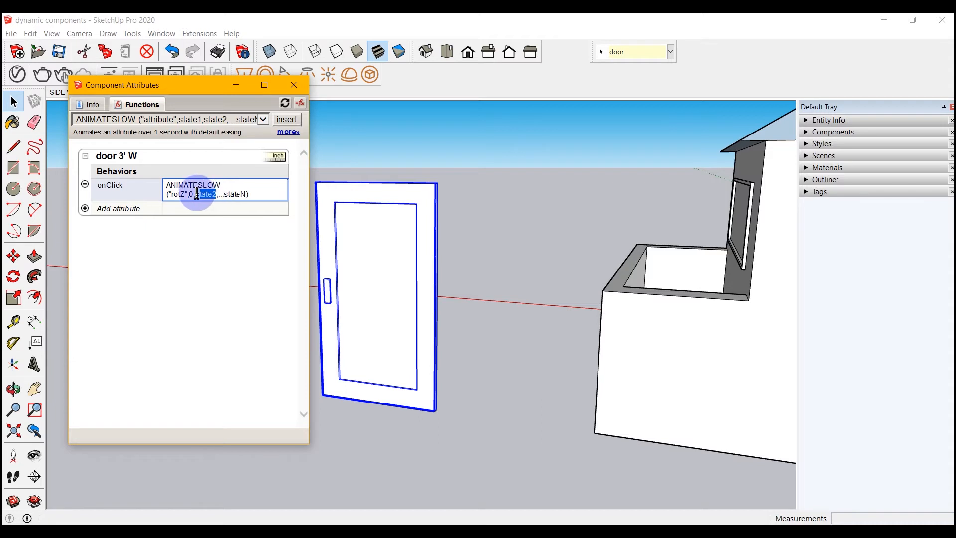
{"action": "type", "text": "45"}
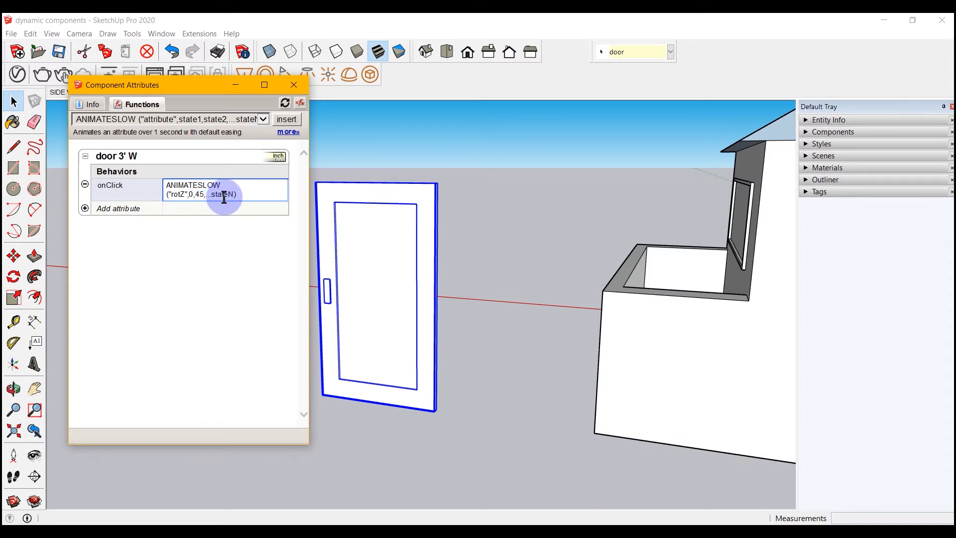
{"action": "left_click_drag", "start_coordinate": [234, 193], "coordinate": [208, 194]}
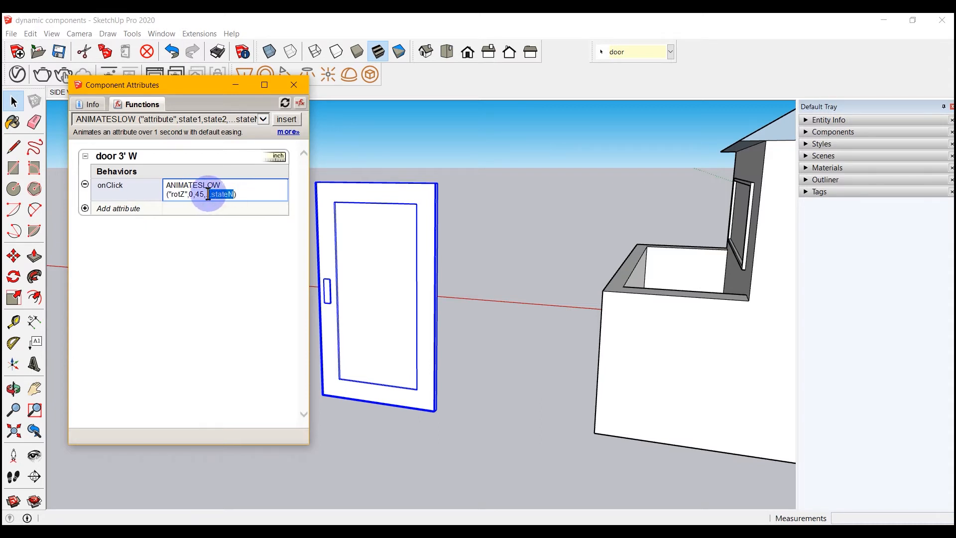
{"action": "key", "text": "BackSpace"}
{"action": "key", "text": "BackSpace"}
{"action": "type", "text": ",90,135"}
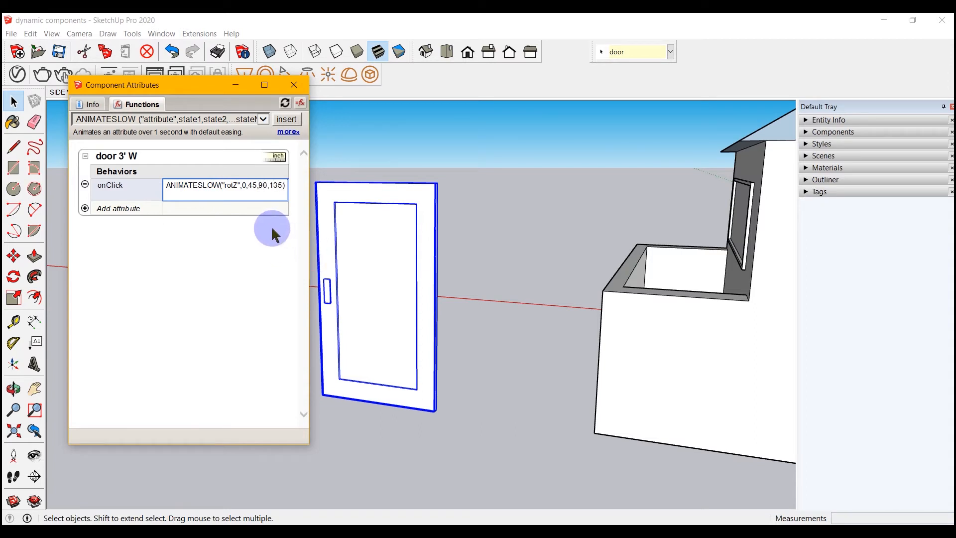
{"action": "left_click", "coordinate": [262, 233]}
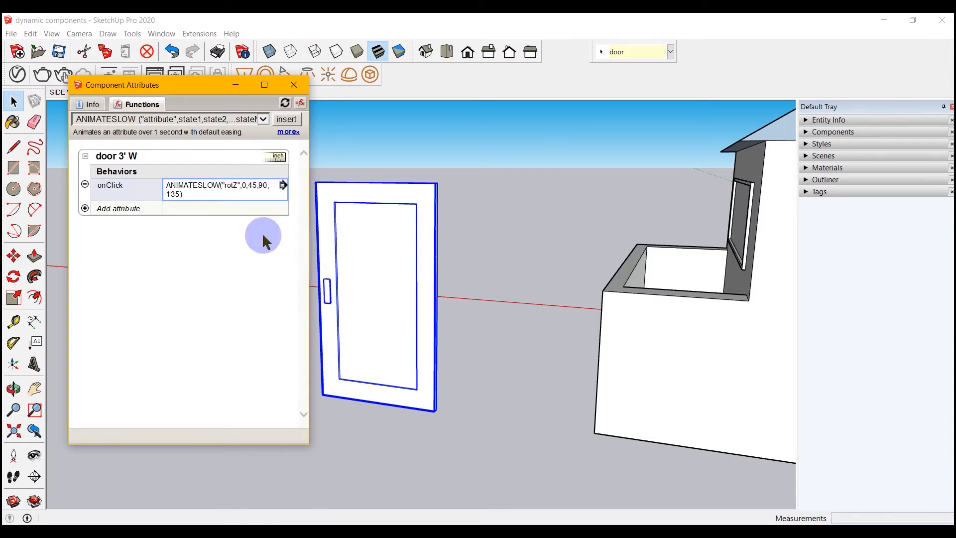
{"action": "left_click", "coordinate": [295, 85]}
- Move the door component by its bottom hinge-side corner to the matching bottom corner of the opening in the house's front wall
{"action": "scroll", "coordinate": [149, 282], "scroll_direction": "down", "scroll_amount": 3}
{"action": "key", "text": "m"}
{"action": "scroll", "coordinate": [353, 391], "scroll_direction": "up", "scroll_amount": 4}
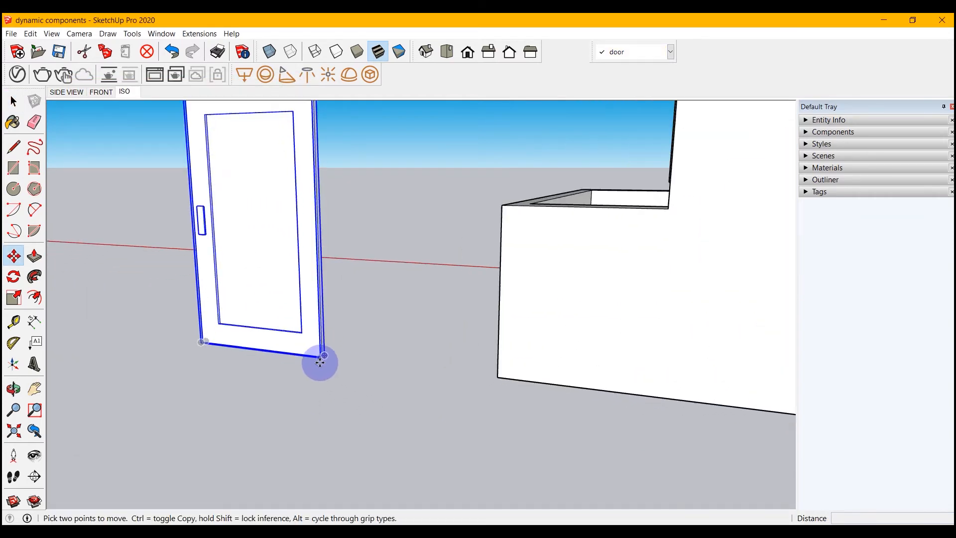
{"action": "scroll", "coordinate": [320, 363], "scroll_direction": "up", "scroll_amount": 2}
{"action": "left_click", "coordinate": [326, 351]}
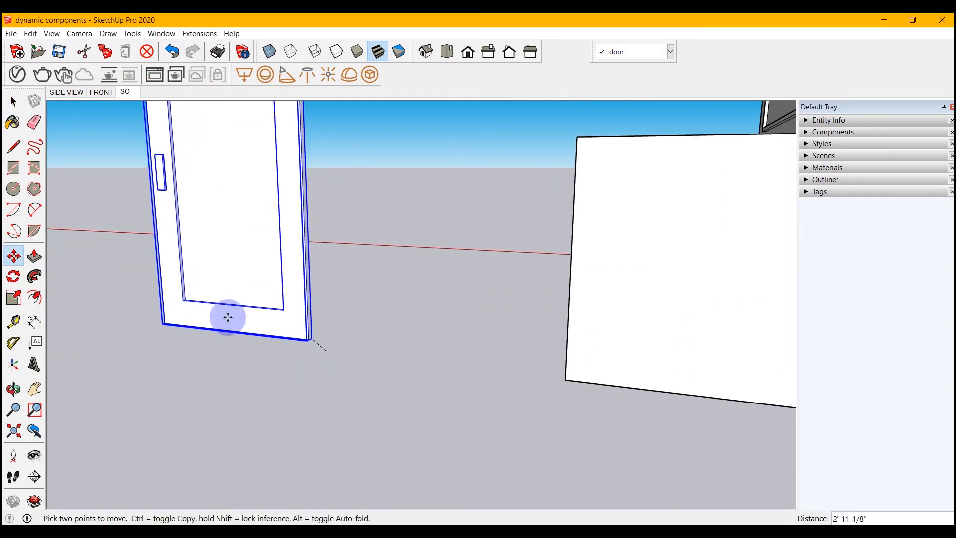
{"action": "scroll", "coordinate": [687, 358], "scroll_direction": "down", "scroll_amount": 3}
{"action": "scroll", "coordinate": [508, 380], "scroll_direction": "up", "scroll_amount": 3}
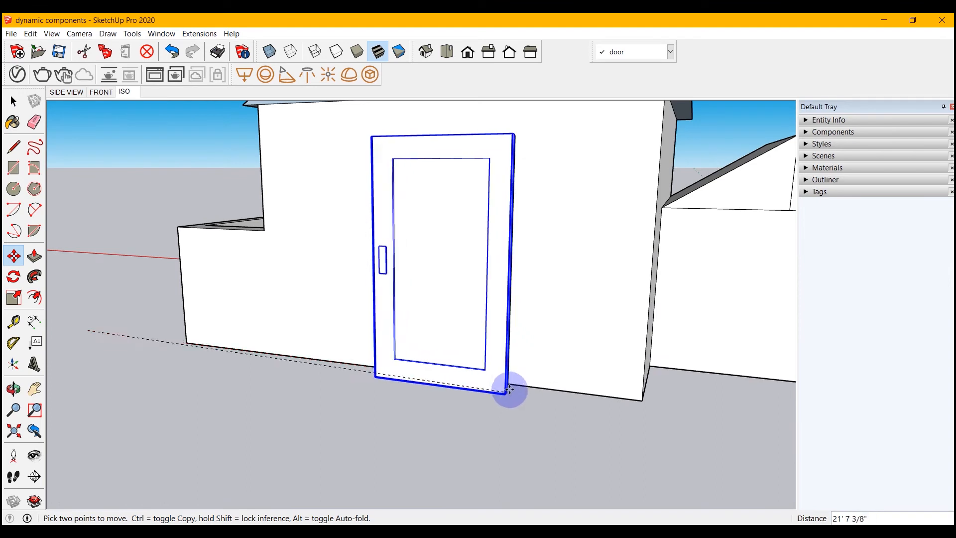
{"action": "left_click", "coordinate": [507, 384]}
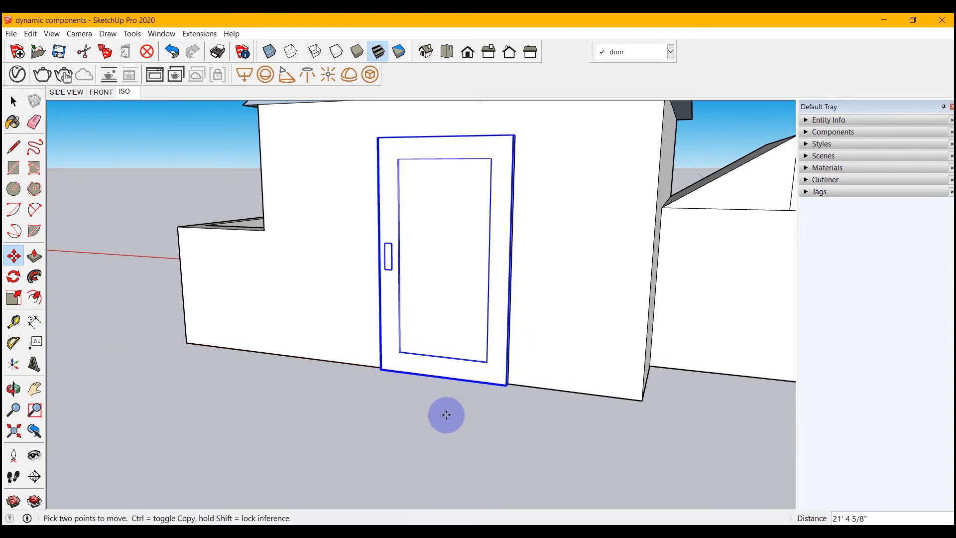
{"action": "key", "text": "space"}
- Use the Interact tool on the closed door in the house's front wall to swing it open to 45 and 90 degrees
{"action": "scroll", "coordinate": [339, 423], "scroll_direction": "down", "scroll_amount": 3}
{"action": "middle_click_drag", "start_coordinate": [322, 455], "coordinate": [359, 393]}
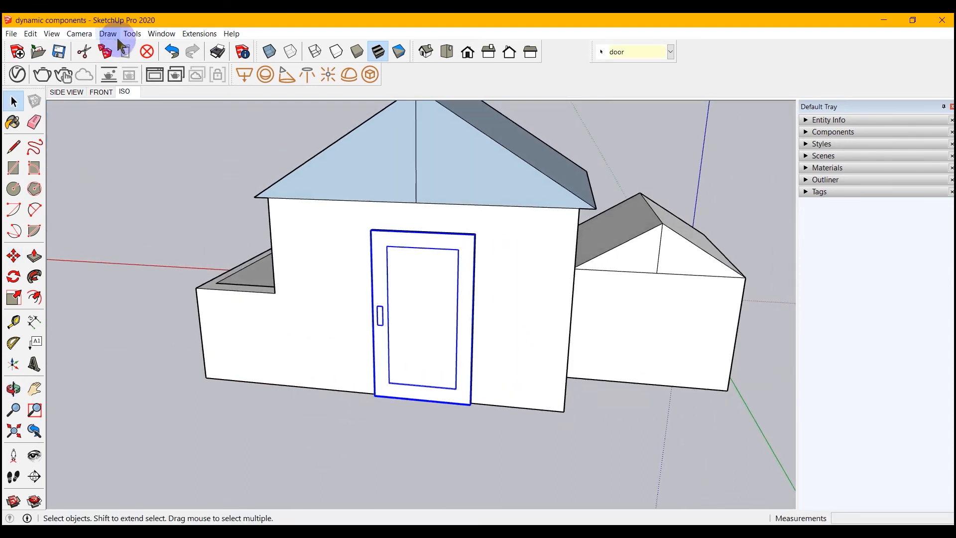
{"action": "key", "text": "o"}
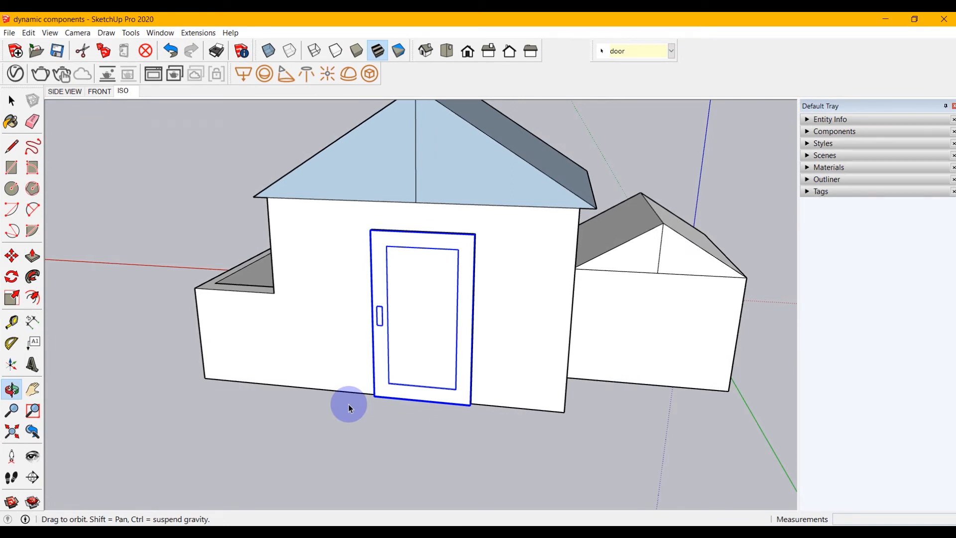
{"action": "left_click", "coordinate": [130, 32]}
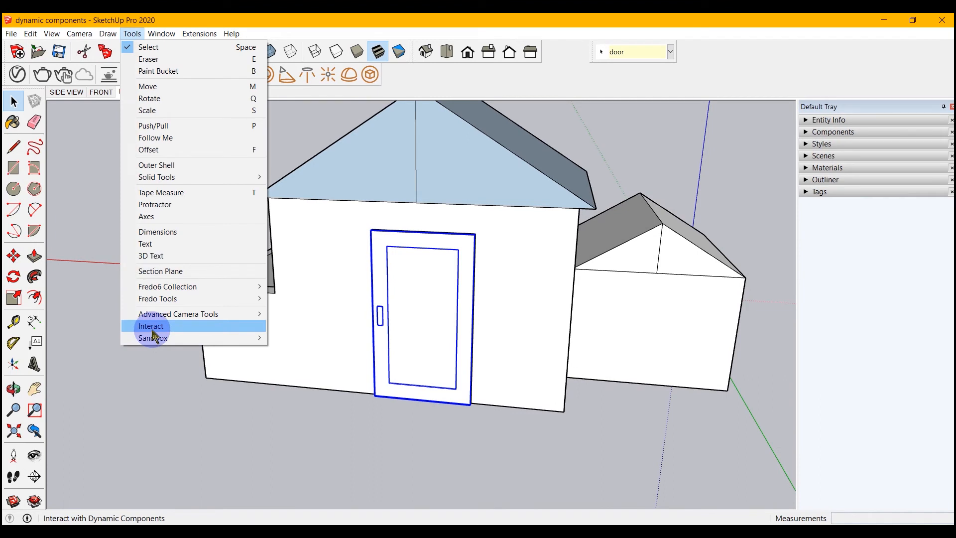
{"action": "left_click", "coordinate": [151, 328]}
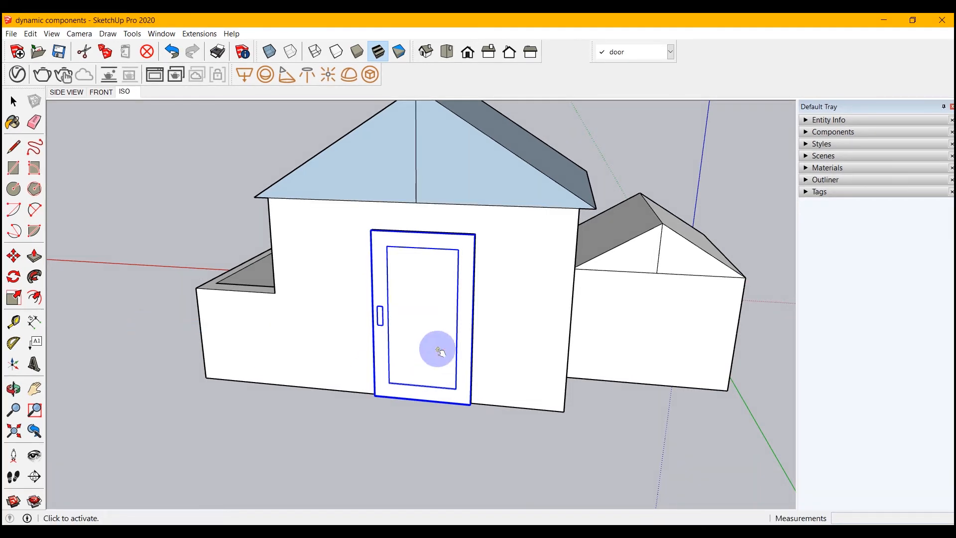
{"action": "left_click", "coordinate": [412, 305]}
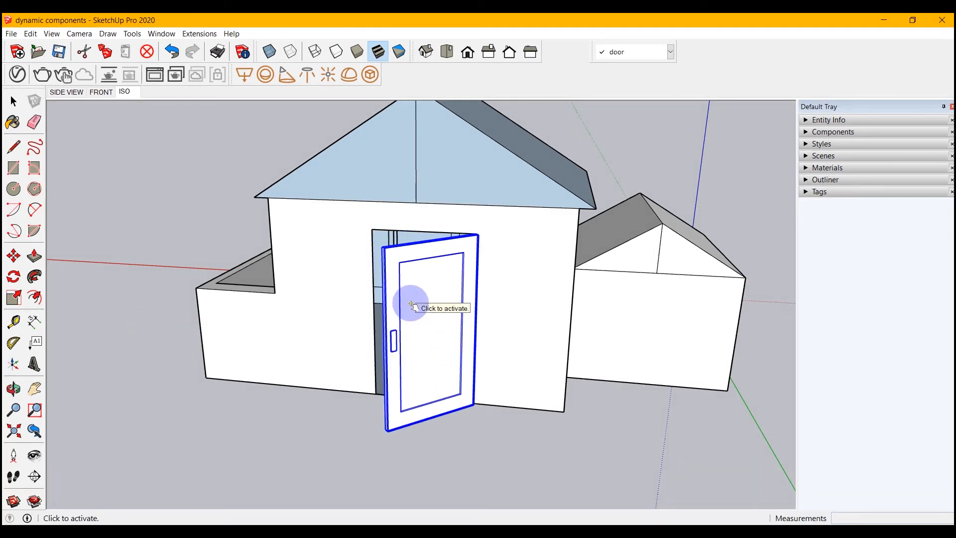
{"action": "left_click", "coordinate": [413, 306]}
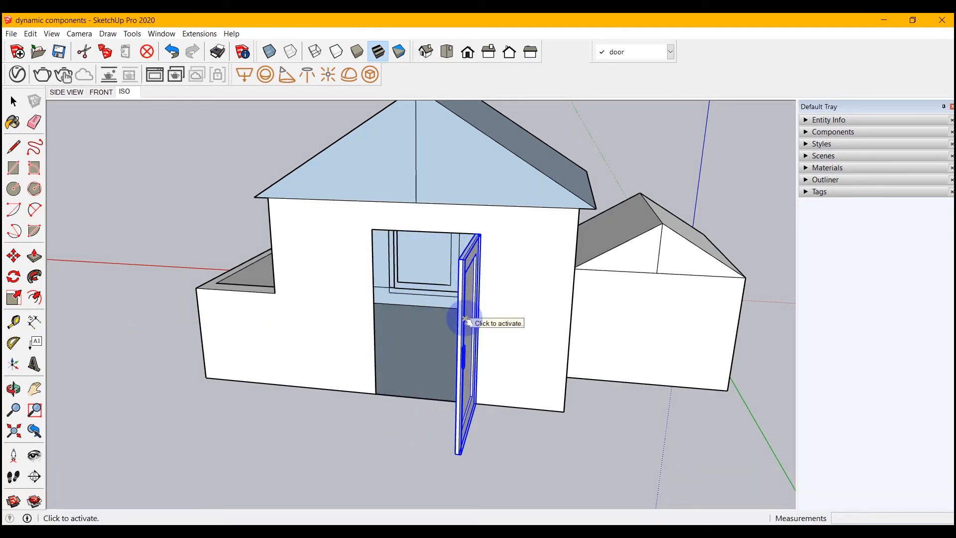
- Keep activating the door to test its 135-degree position and the return to closed, and leave the Interact tool
{"action": "left_click", "coordinate": [466, 323]}
{"action": "left_click", "coordinate": [533, 325]}
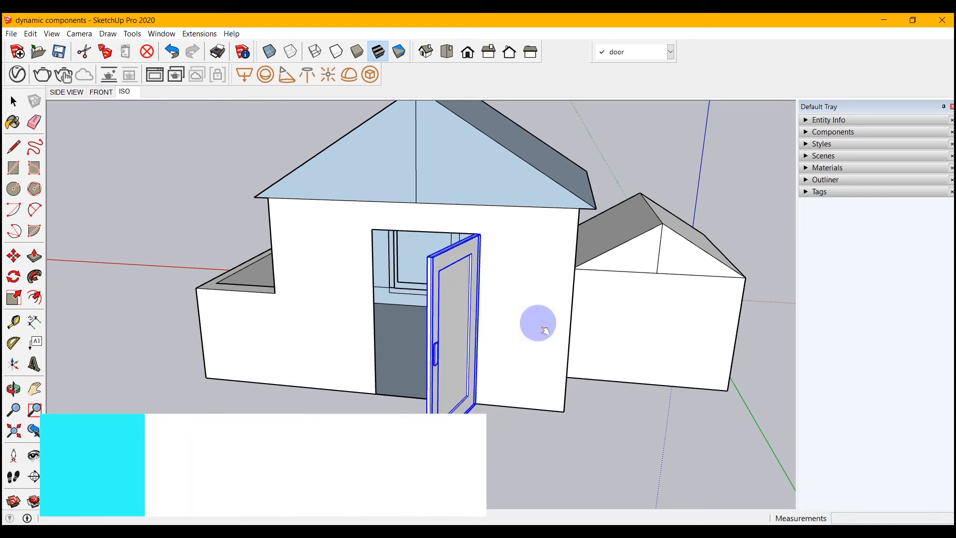
{"action": "left_click", "coordinate": [429, 297]}
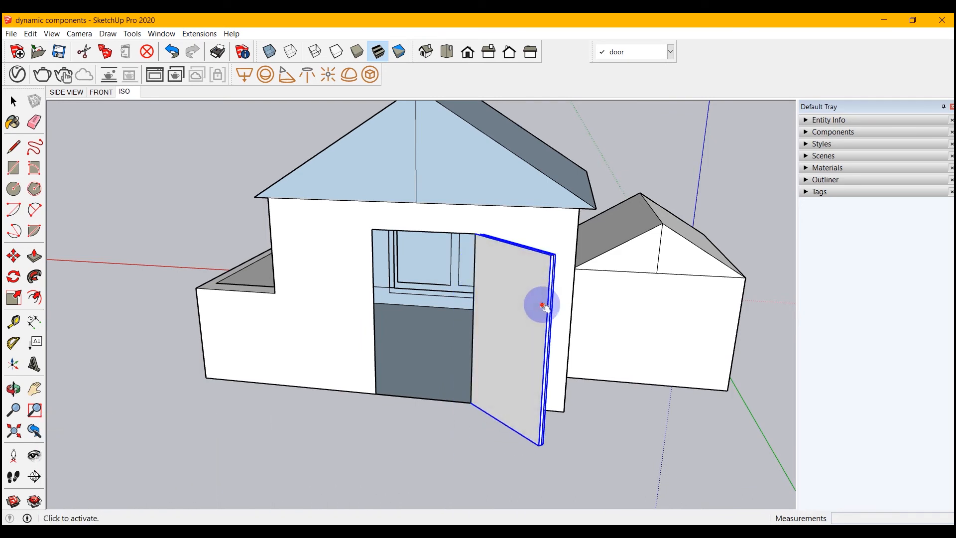
{"action": "left_click", "coordinate": [546, 309]}
{"action": "middle_click_drag", "start_coordinate": [563, 364], "coordinate": [460, 394]}
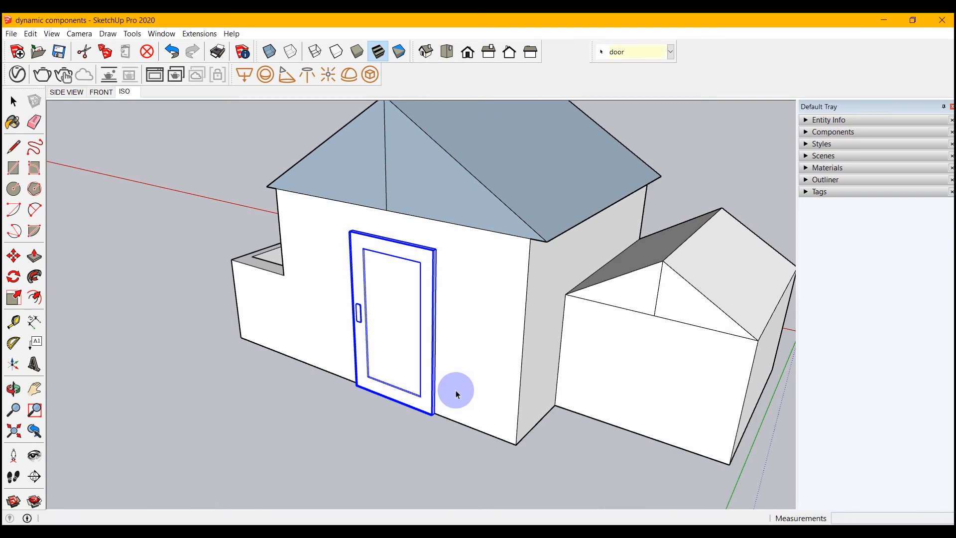
{"action": "key", "text": "space"}
{"action": "scroll", "coordinate": [204, 421], "scroll_direction": "down", "scroll_amount": 3}
{"action": "key", "text": "space"}
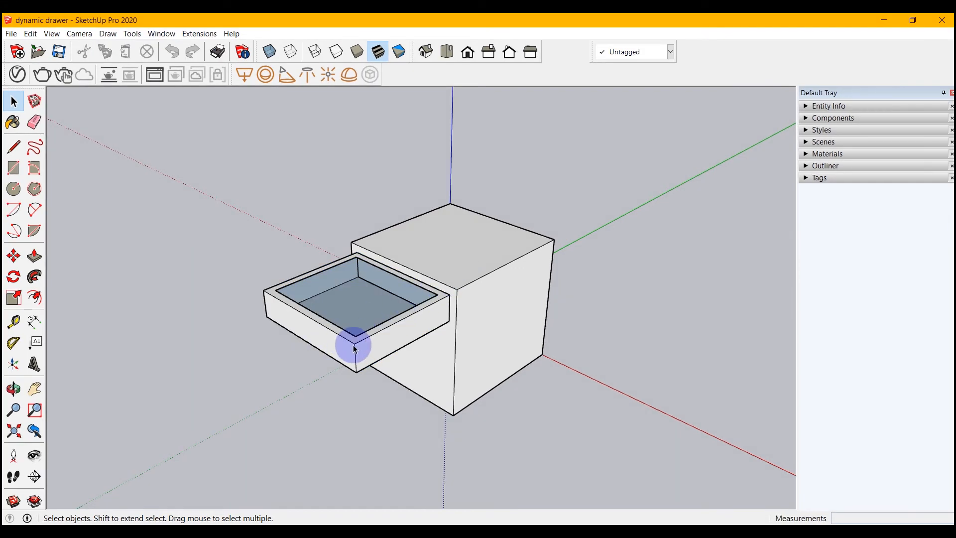
- Select the drawer component in the dynamic drawer model, open its component attributes and add an onClick attribute
{"action": "left_click", "coordinate": [355, 347]}
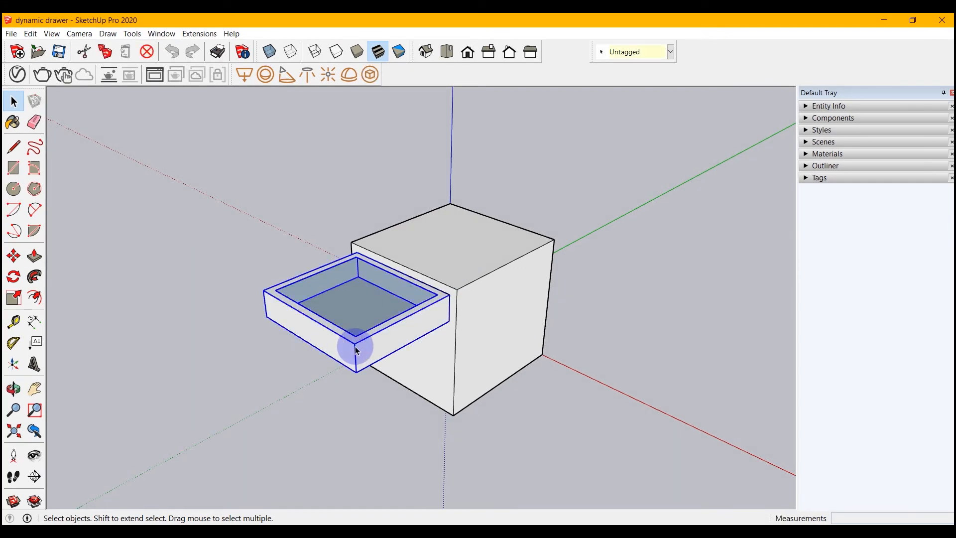
{"action": "right_click", "coordinate": [357, 351]}
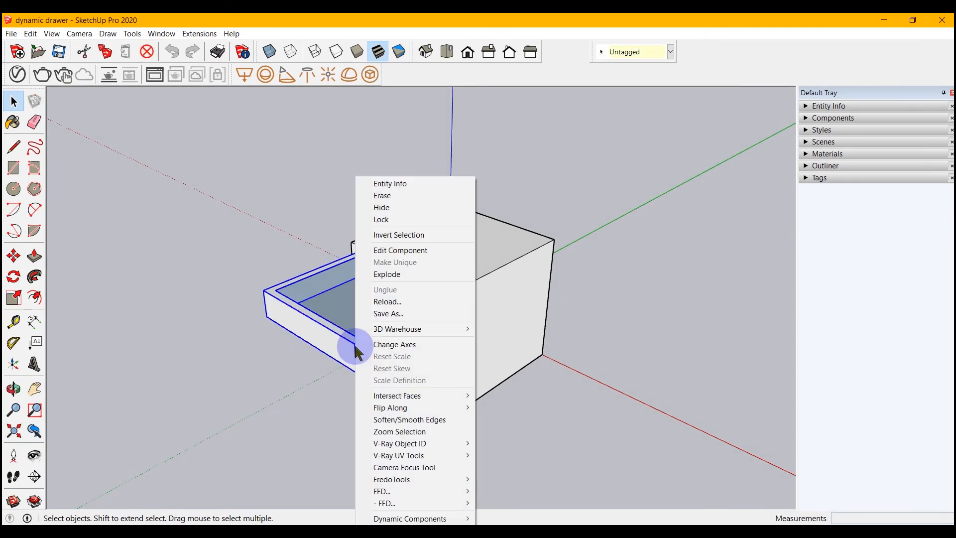
{"action": "left_click", "coordinate": [287, 368]}
{"action": "left_click", "coordinate": [342, 337]}
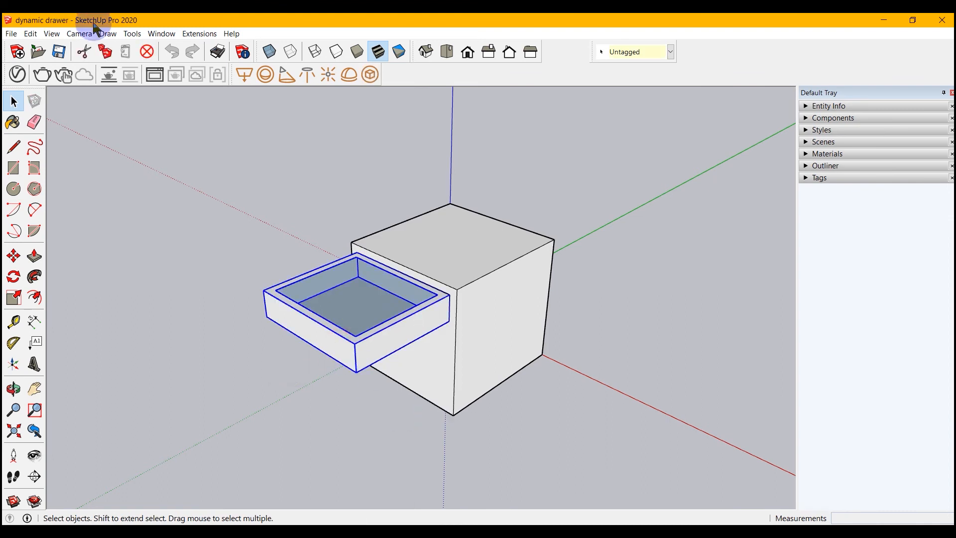
{"action": "left_click", "coordinate": [162, 34]}
{"action": "left_click", "coordinate": [194, 208]}
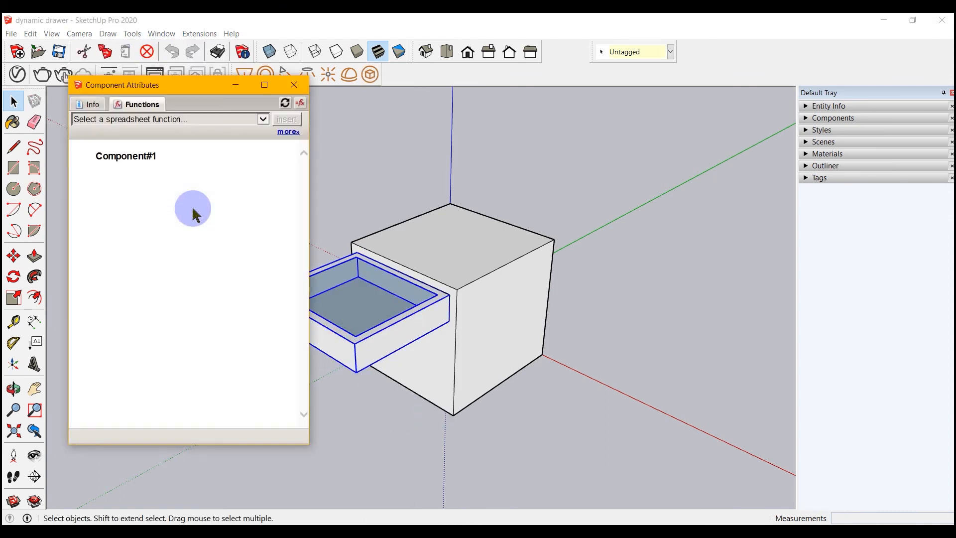
{"action": "left_click", "coordinate": [85, 157]}
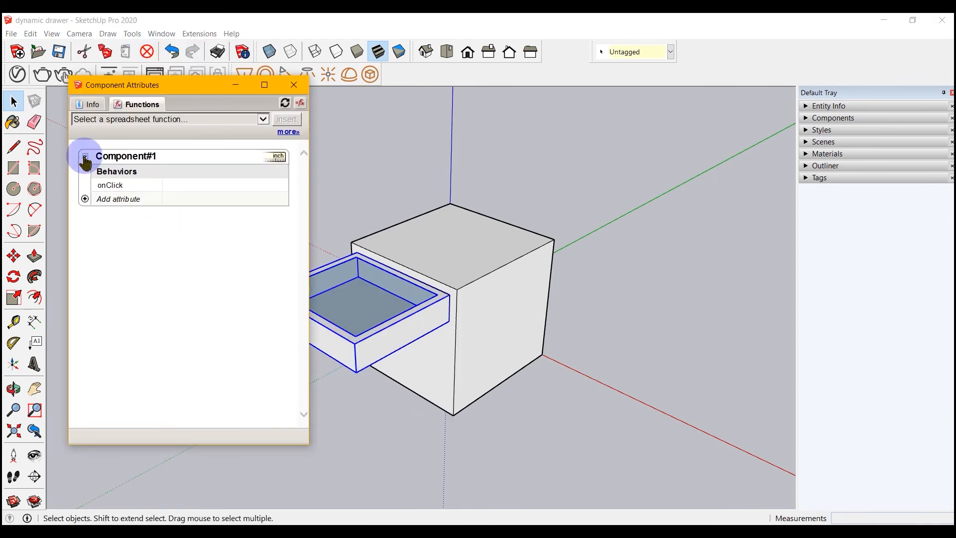
- Insert the ANIMATESLOW function as the value of the drawer's onClick attribute
{"action": "left_click", "coordinate": [172, 187]}
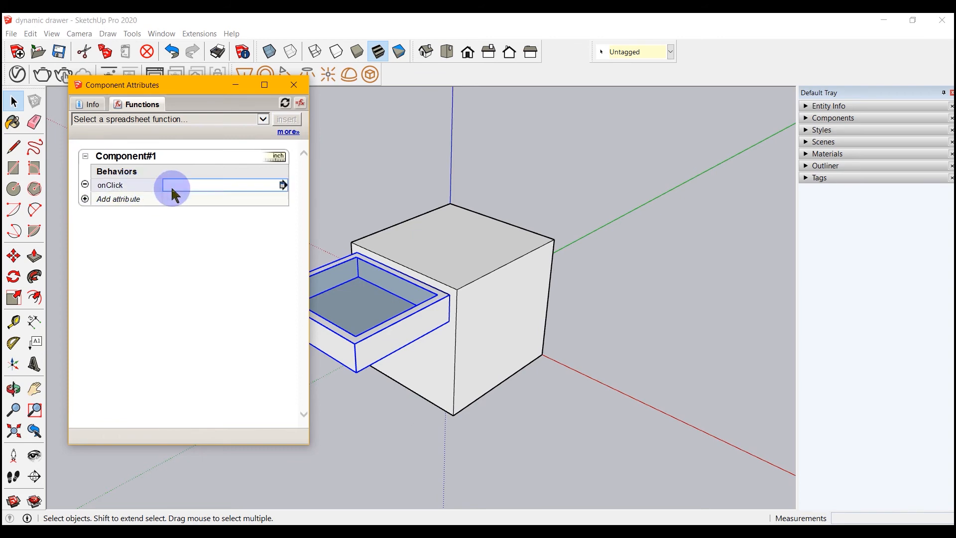
{"action": "left_click", "coordinate": [263, 120]}
{"action": "left_click_drag", "start_coordinate": [294, 143], "coordinate": [304, 319]}
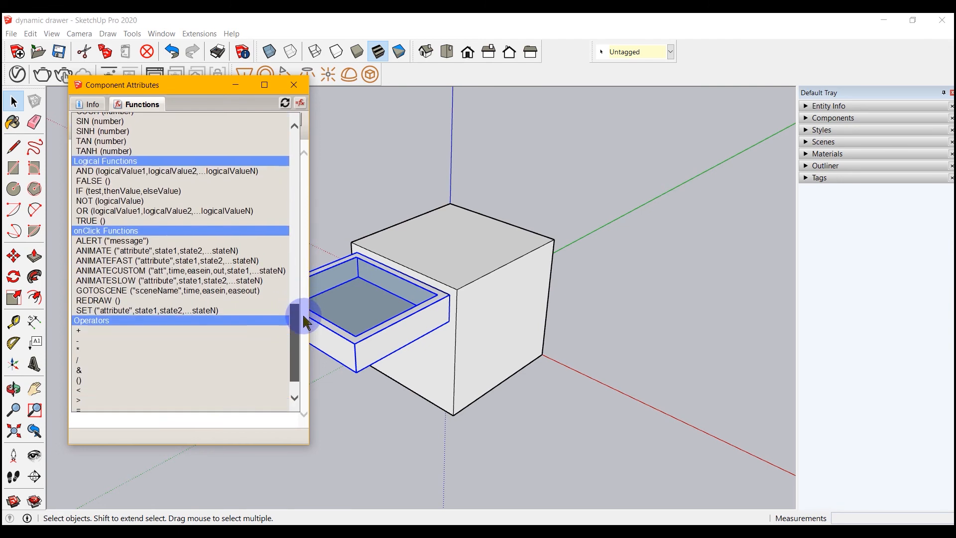
{"action": "left_click", "coordinate": [141, 281]}
{"action": "left_click", "coordinate": [215, 185]}
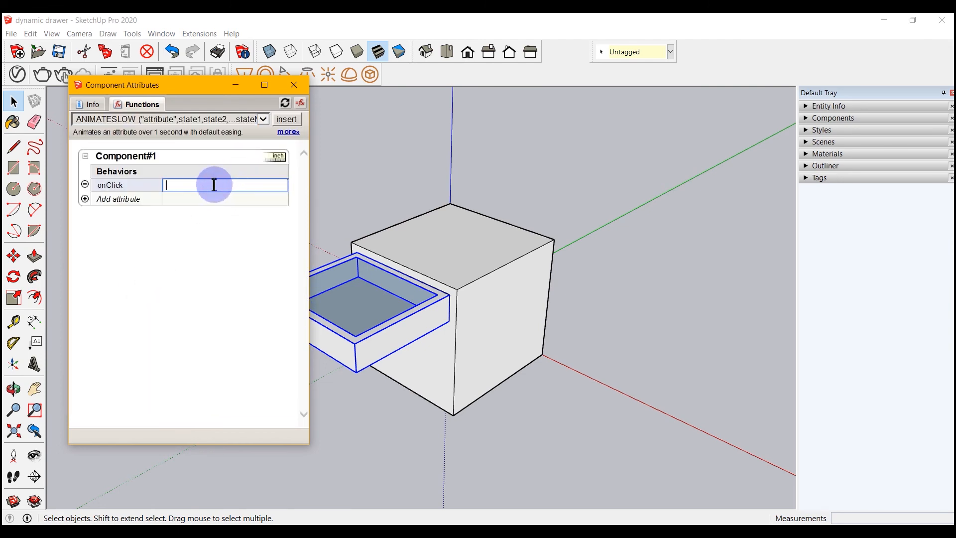
{"action": "left_click", "coordinate": [286, 120]}
- In the drawer's onClick formula, replace the attribute placeholder with y and the first two states with -38 and -59
{"action": "left_click_drag", "start_coordinate": [199, 194], "coordinate": [173, 194]}
{"action": "type", "text": "y"}
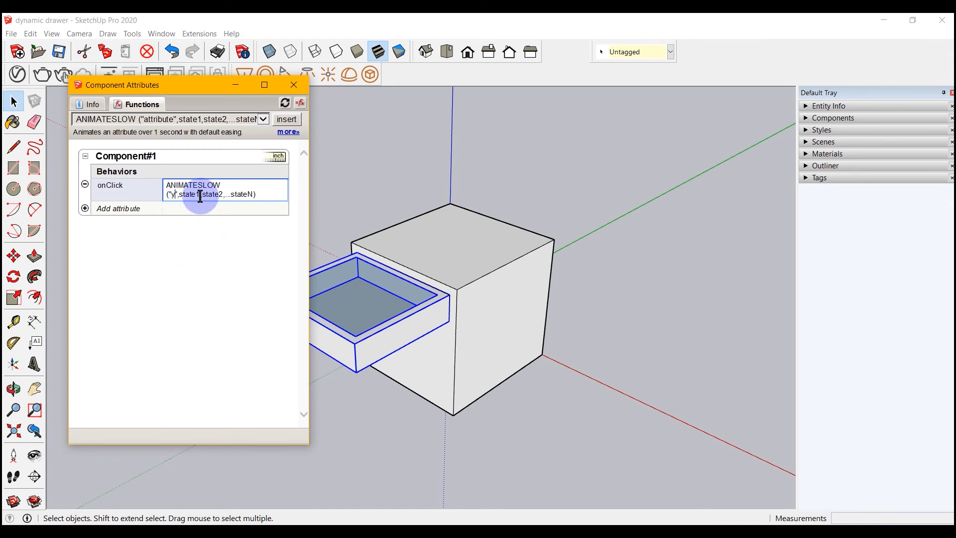
{"action": "left_click_drag", "start_coordinate": [198, 194], "coordinate": [181, 194]}
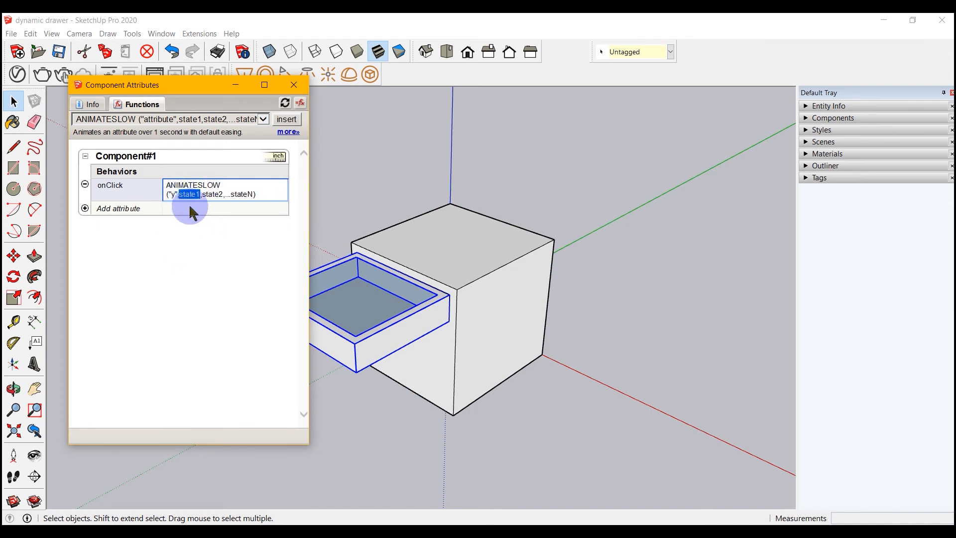
{"action": "type", "text": "-38"}
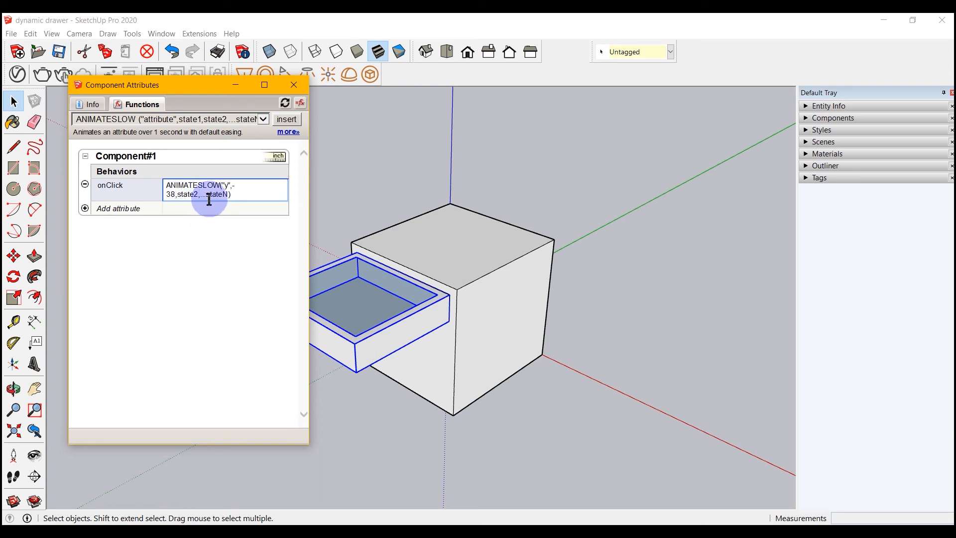
{"action": "left_click_drag", "start_coordinate": [199, 195], "coordinate": [183, 193]}
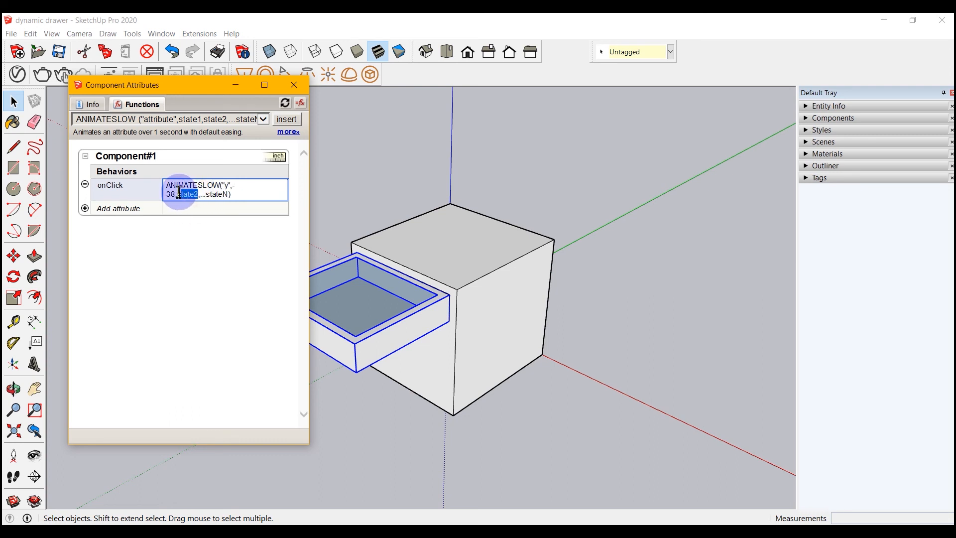
{"action": "type", "text": "-59"}
- Remove the leftover stateN placeholder so the formula reads ANIMATESLOW("y",-38,-59), apply it and close the component attributes
{"action": "left_click_drag", "start_coordinate": [205, 195], "coordinate": [180, 194]}
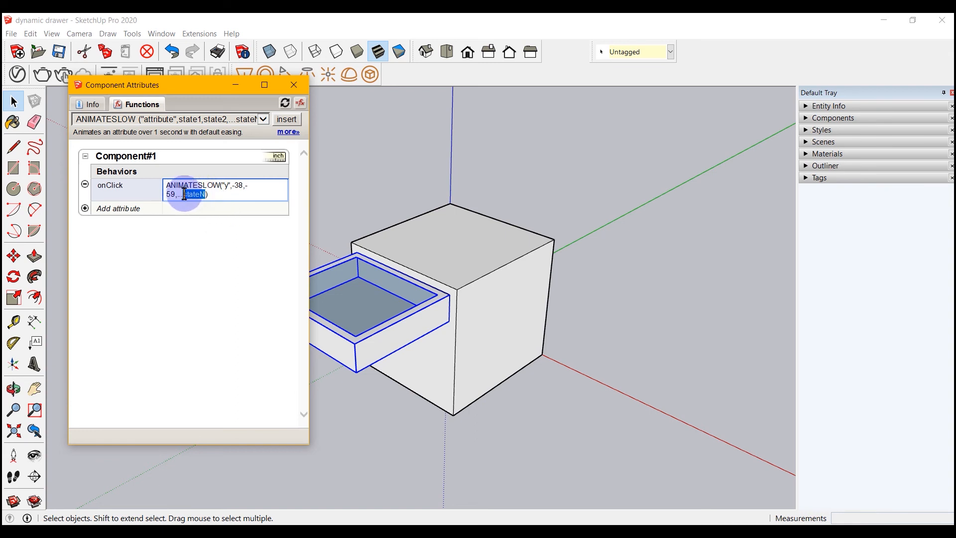
{"action": "key", "text": "BackSpace"}
{"action": "key", "text": "BackSpace"}
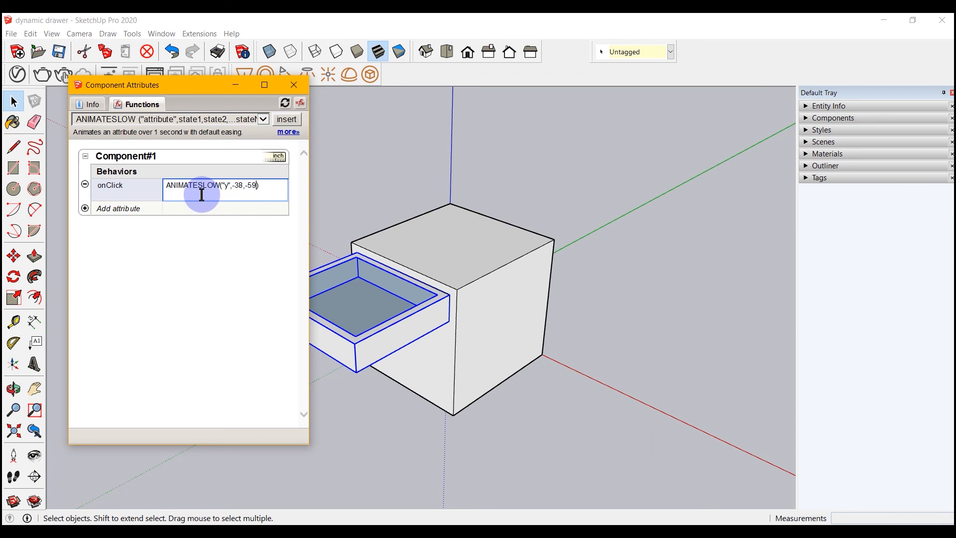
{"action": "key", "text": "Return"}
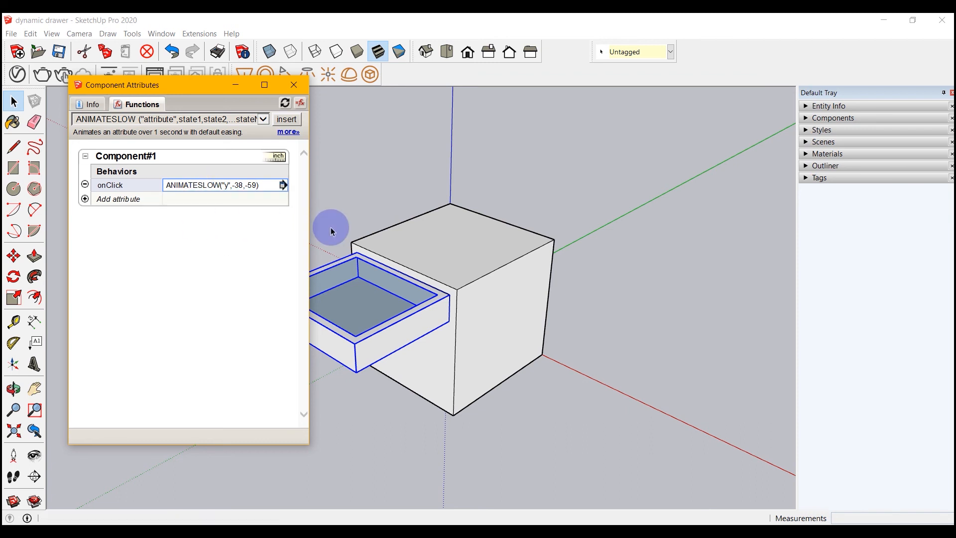
{"action": "left_click", "coordinate": [299, 88]}
- Test the drawer with the Interact tool by sliding it into the cabinet and back out
{"action": "left_click", "coordinate": [133, 34]}
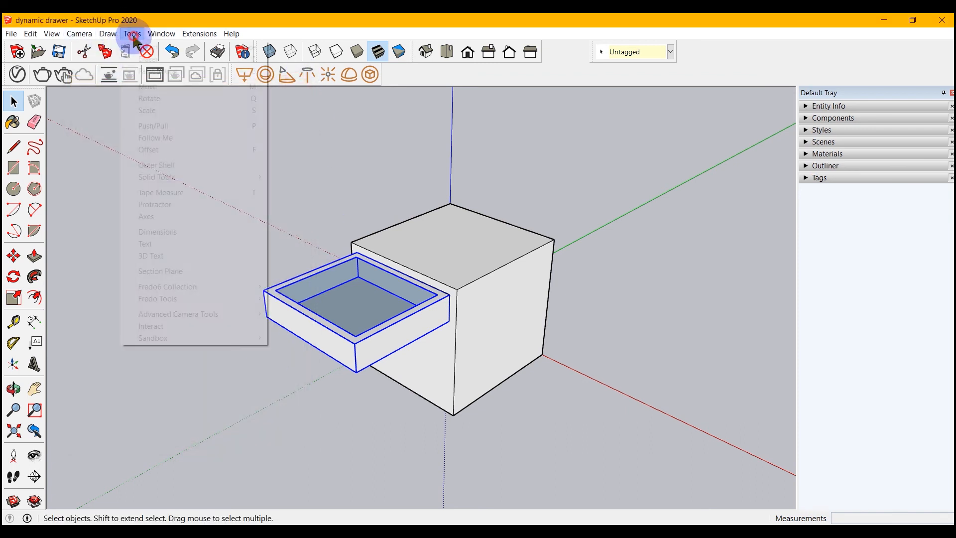
{"action": "left_click", "coordinate": [151, 326]}
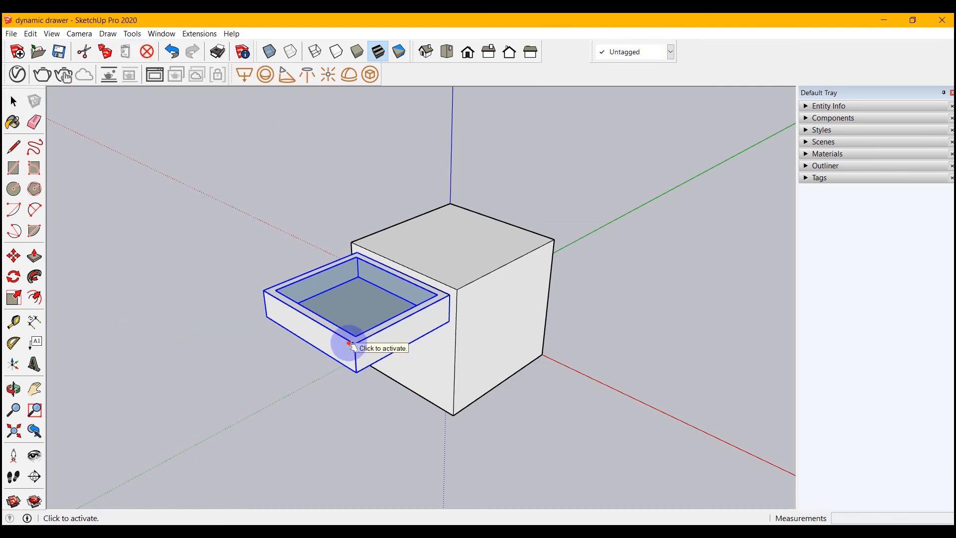
{"action": "left_click", "coordinate": [350, 344]}
{"action": "left_click", "coordinate": [363, 315]}
{"action": "left_click", "coordinate": [359, 346]}
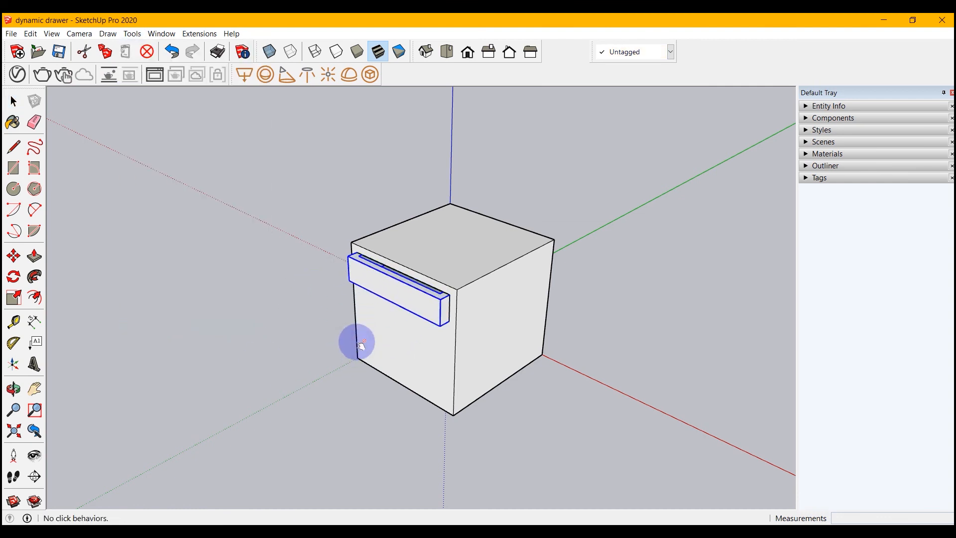
{"action": "left_click", "coordinate": [387, 293]}
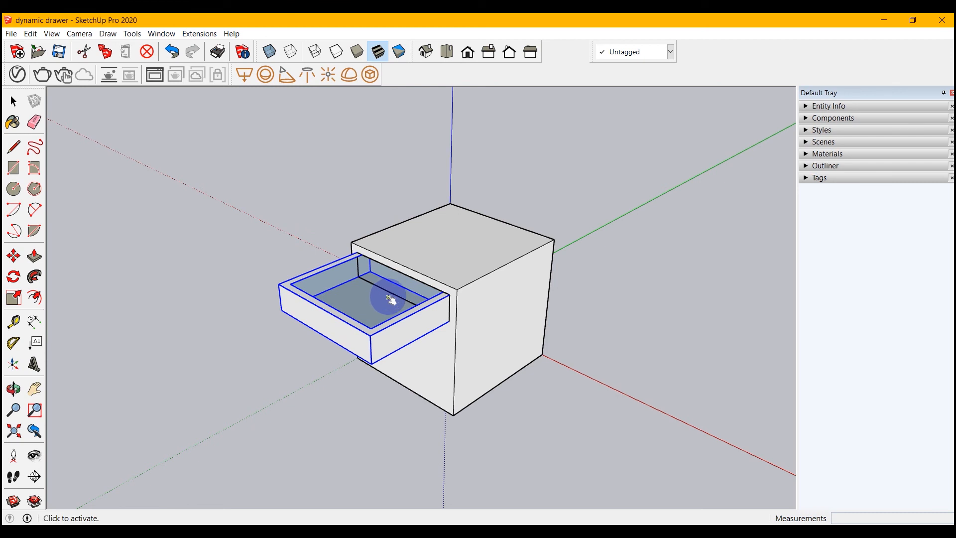